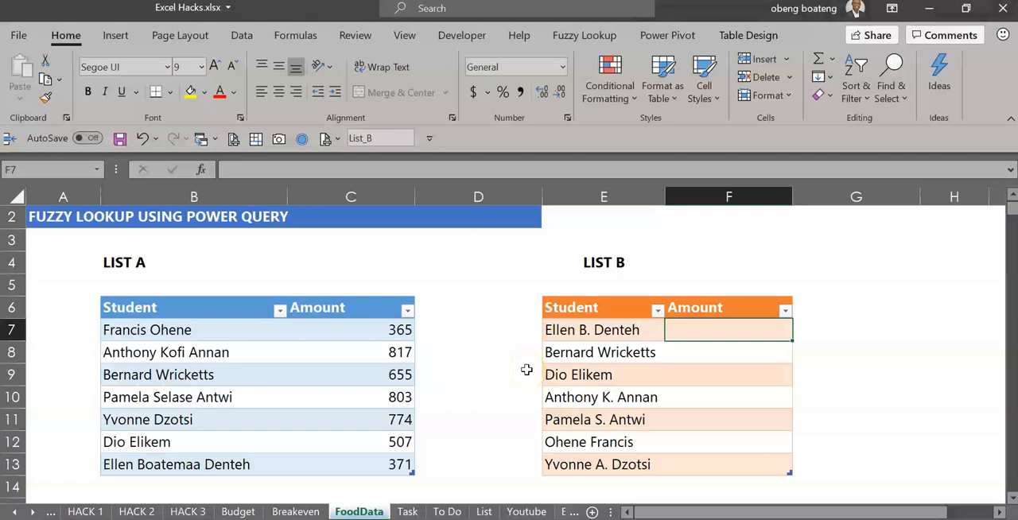
Step: Compare the student names in List B with those in List A and examine List B's empty Amount column
click(595, 336)
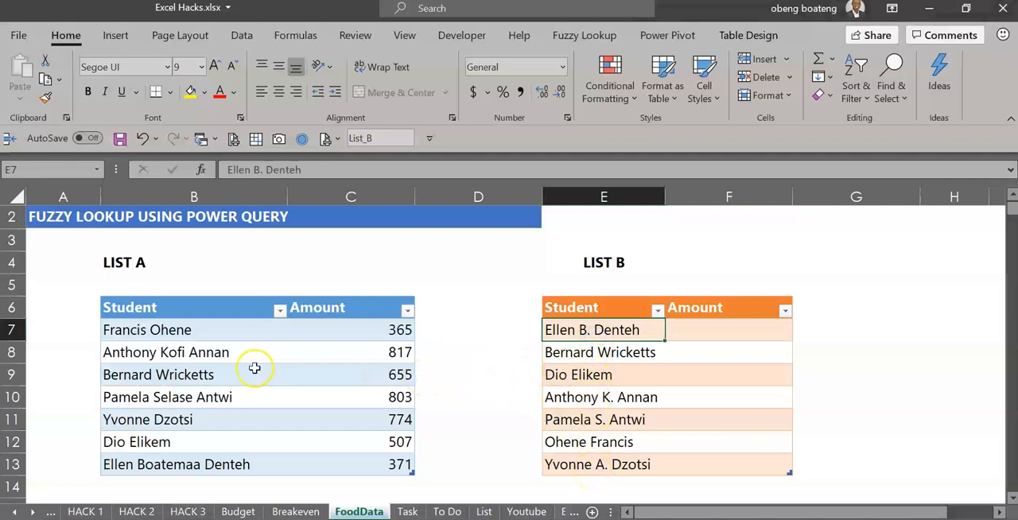
click(204, 469)
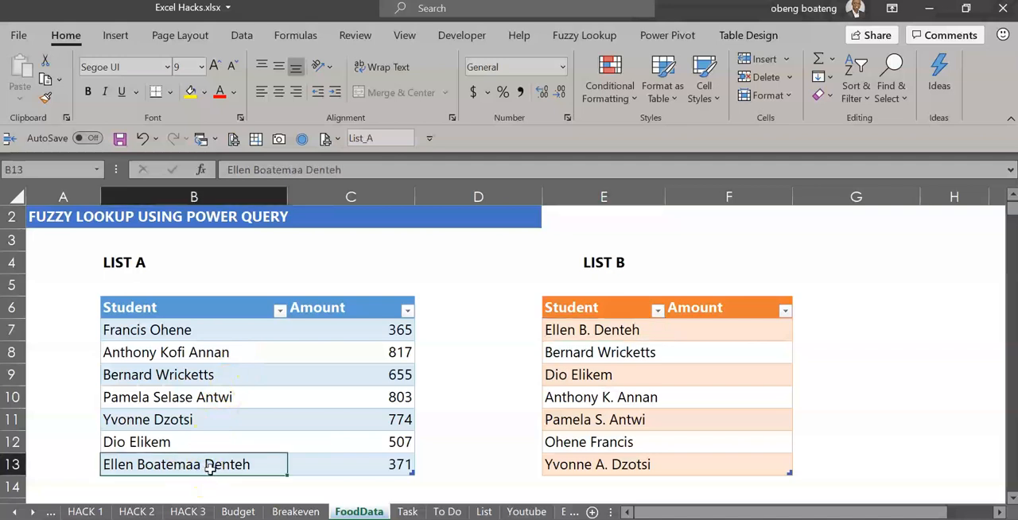
click(593, 332)
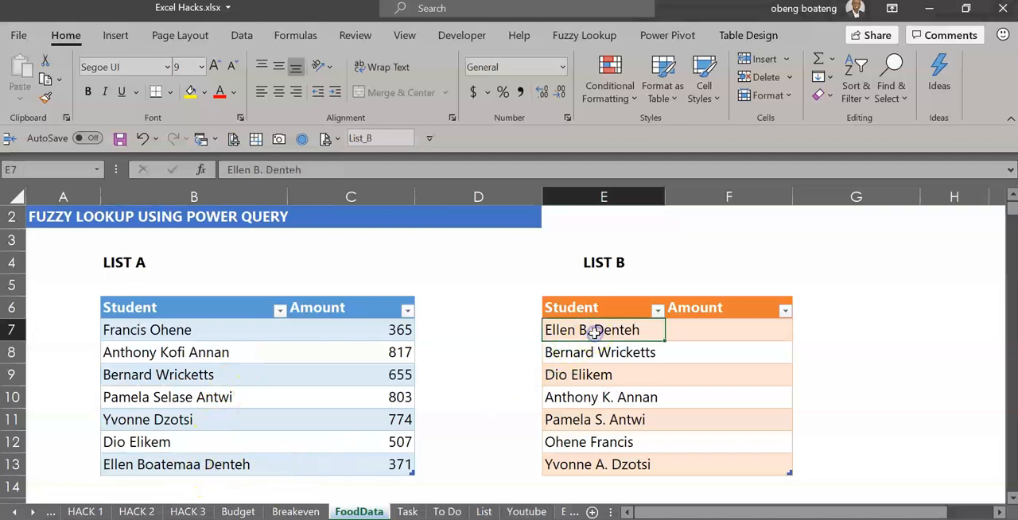
click(583, 424)
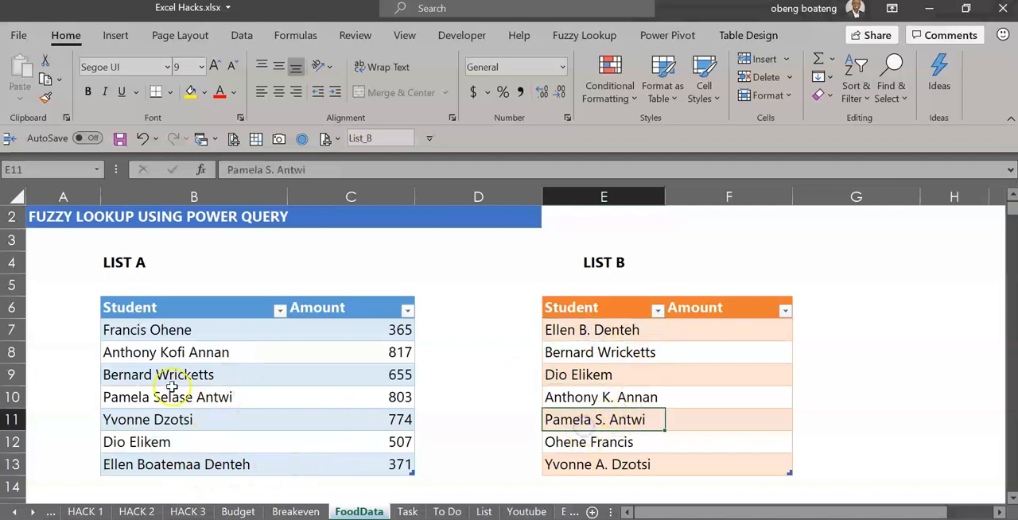
click(197, 397)
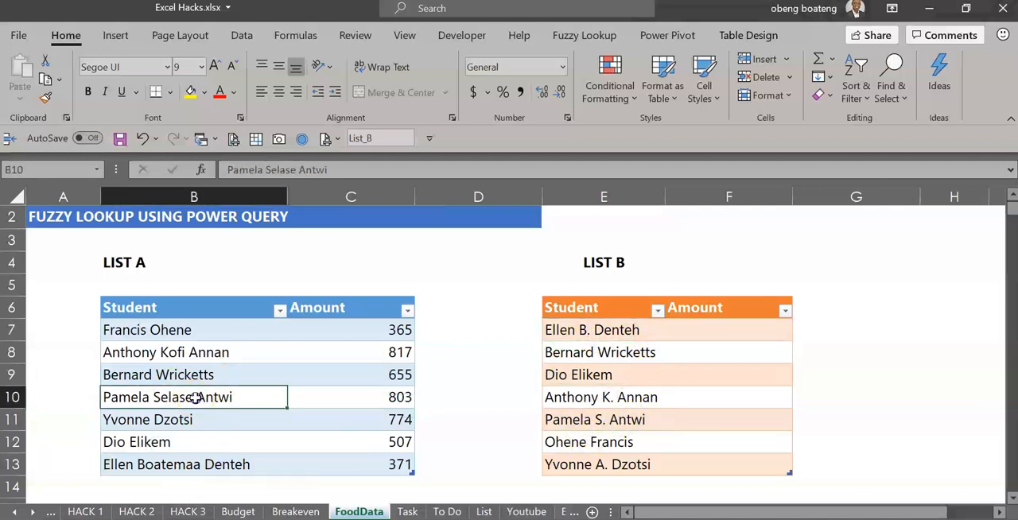
click(552, 381)
click(583, 326)
drag(583, 326, 592, 465)
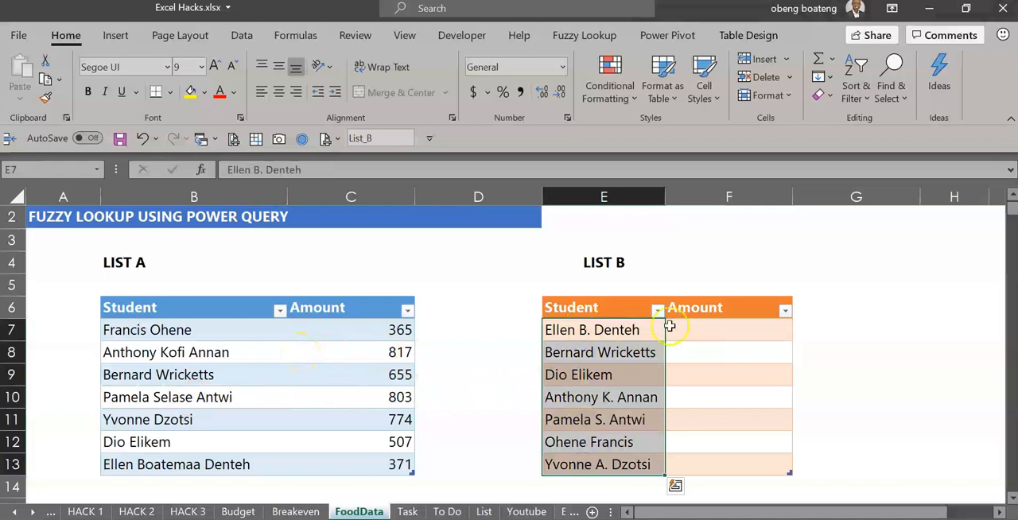
click(701, 326)
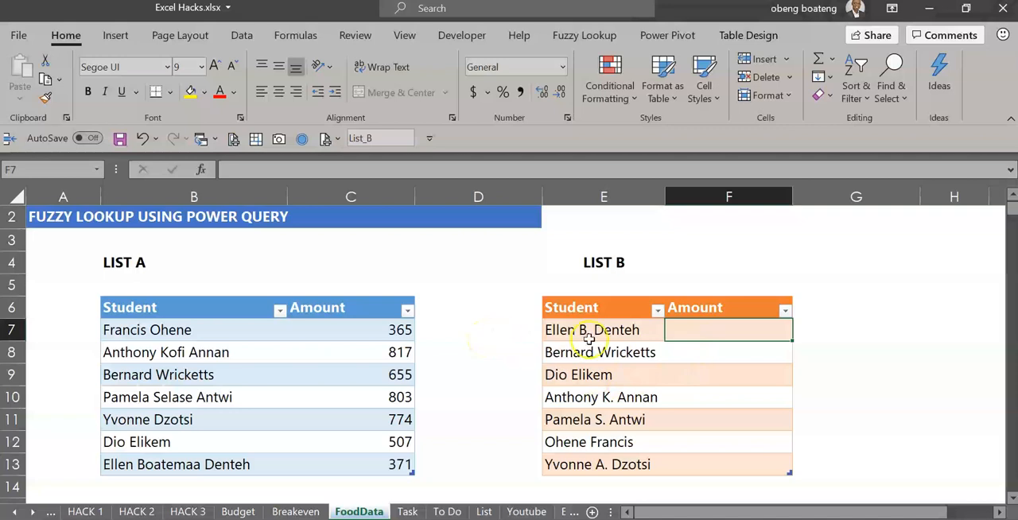
drag(587, 333, 579, 454)
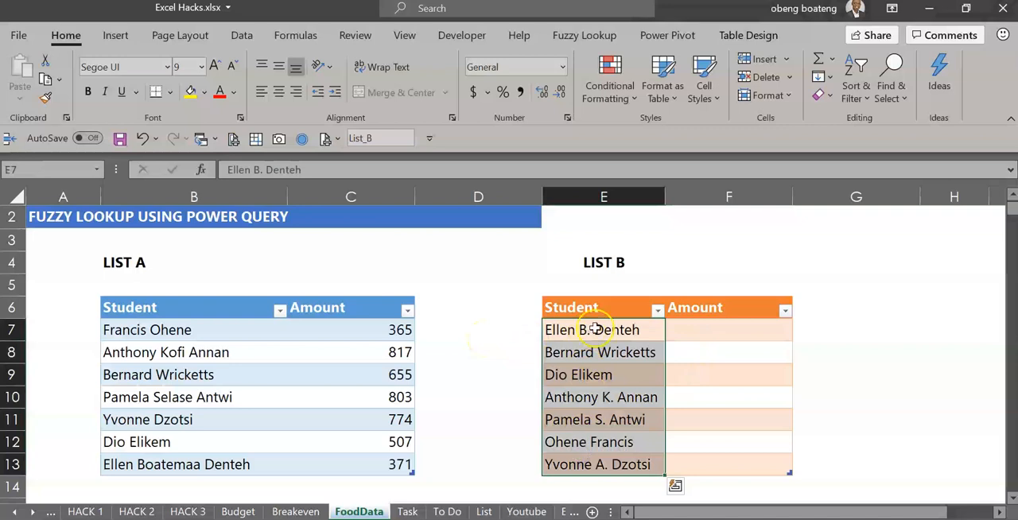
click(209, 325)
drag(209, 325, 191, 457)
click(311, 381)
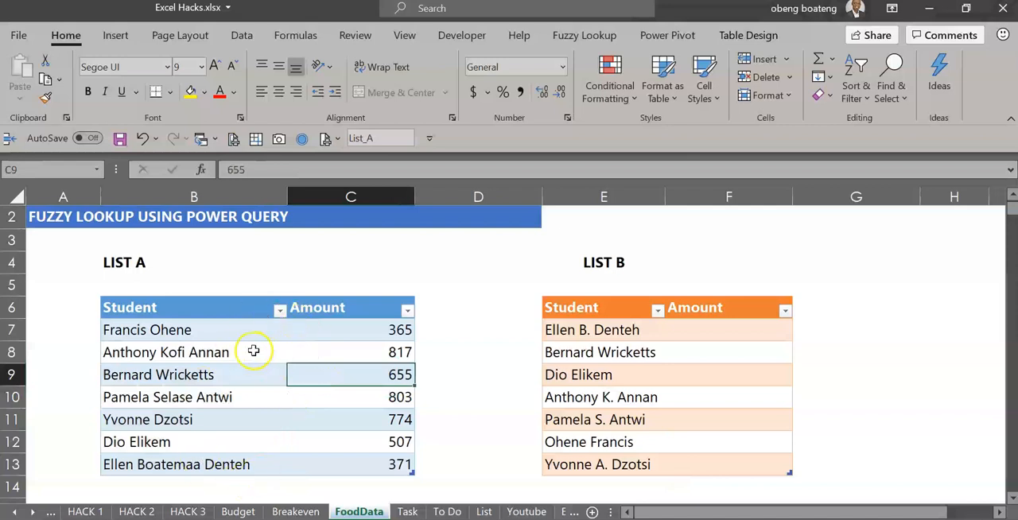
click(653, 350)
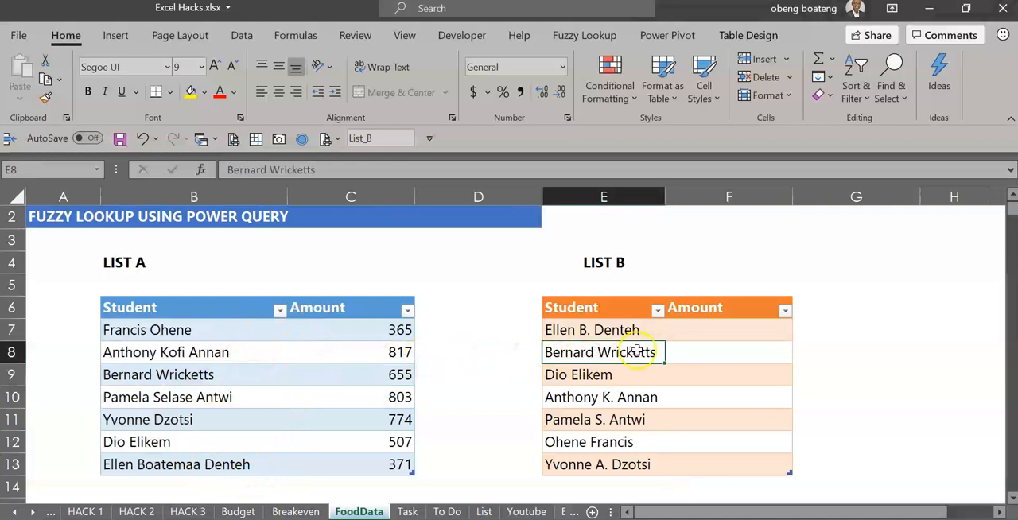
click(863, 299)
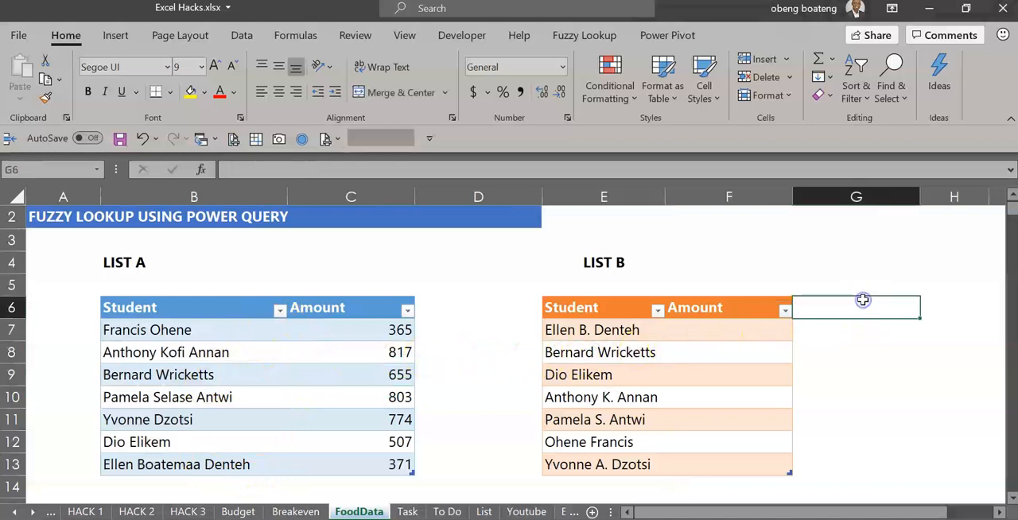
key(Right)
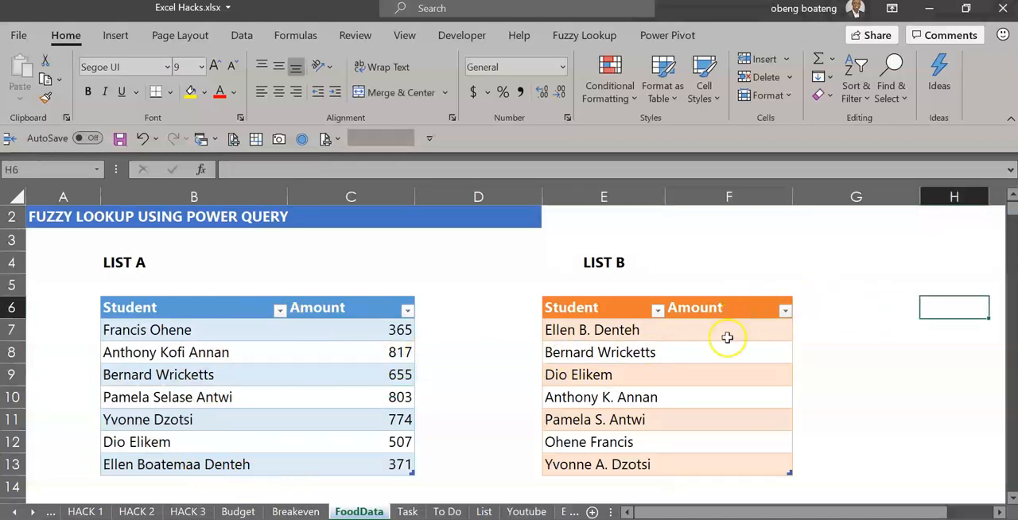
drag(628, 329, 617, 459)
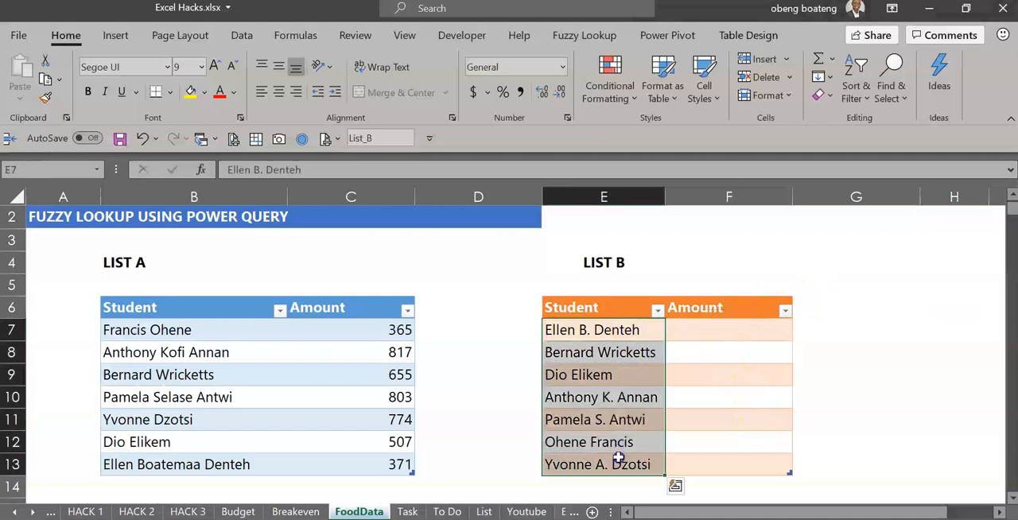
Step: Create a Power Query query from the List A table
click(268, 384)
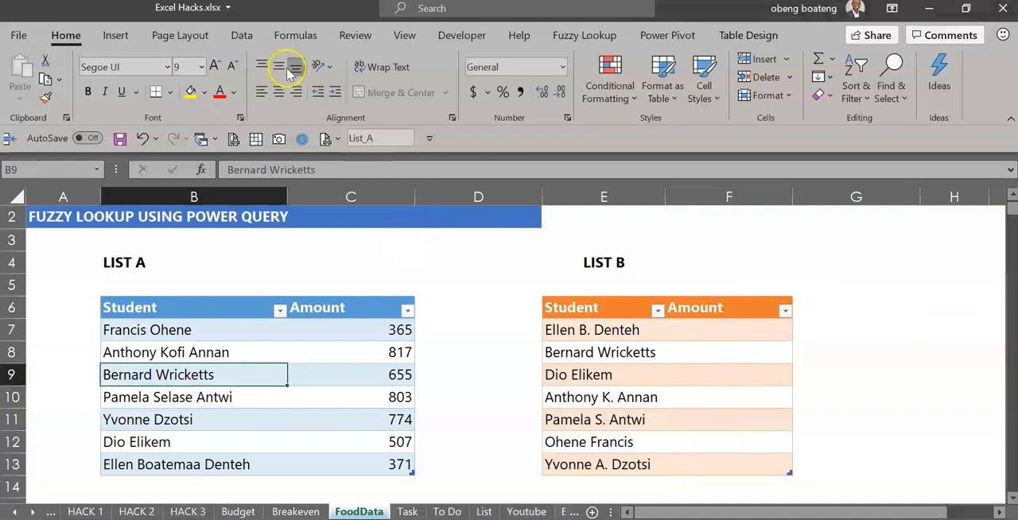
click(241, 39)
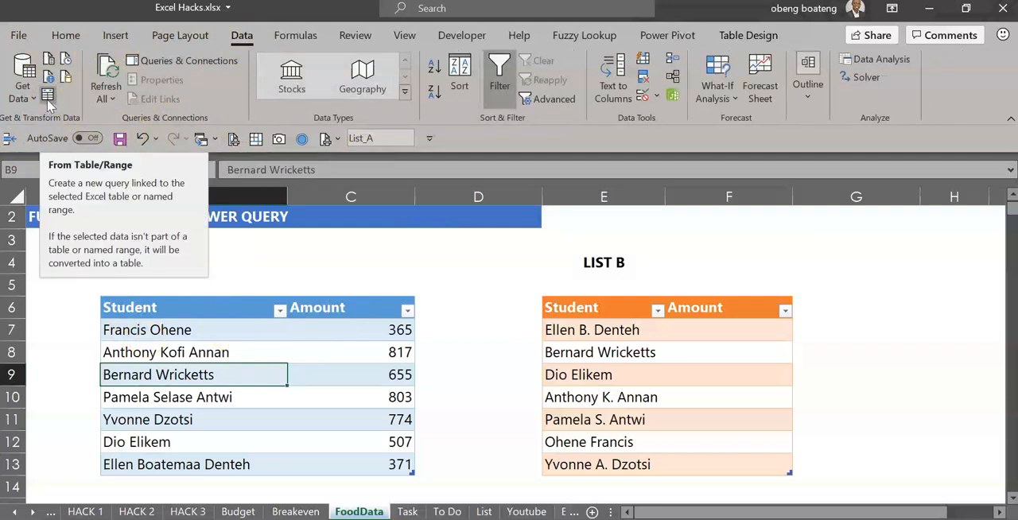
click(227, 344)
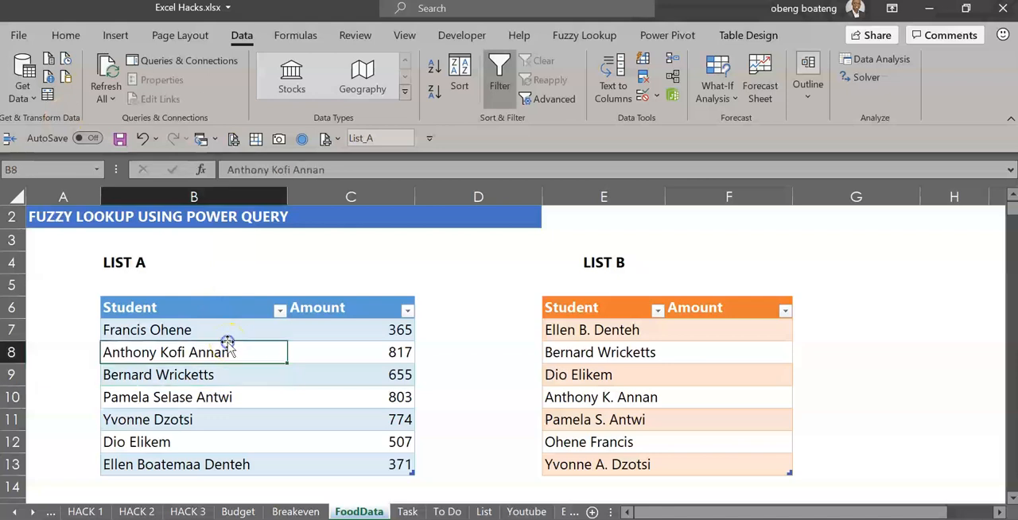
click(49, 94)
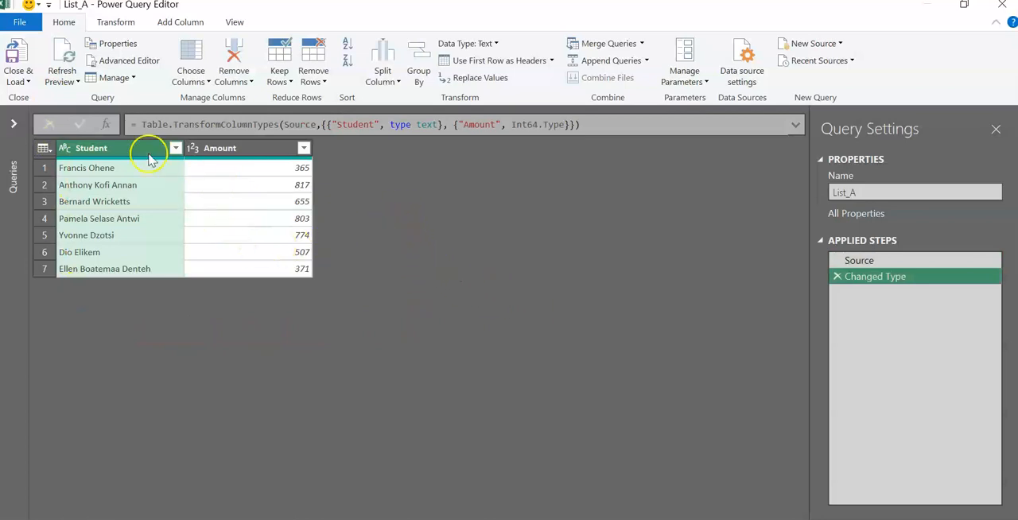
Step: Close the query editor and load the List_A query as a connection only
click(21, 81)
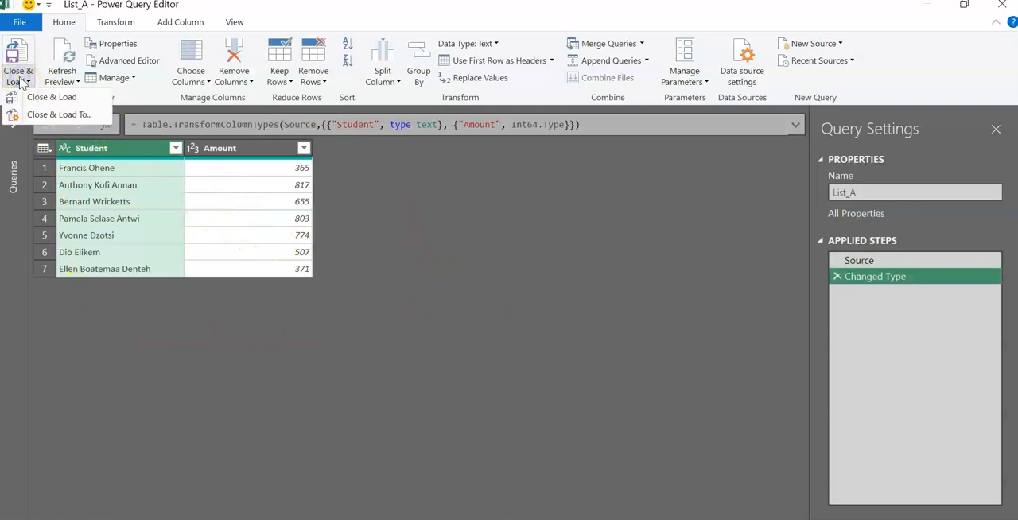
click(48, 114)
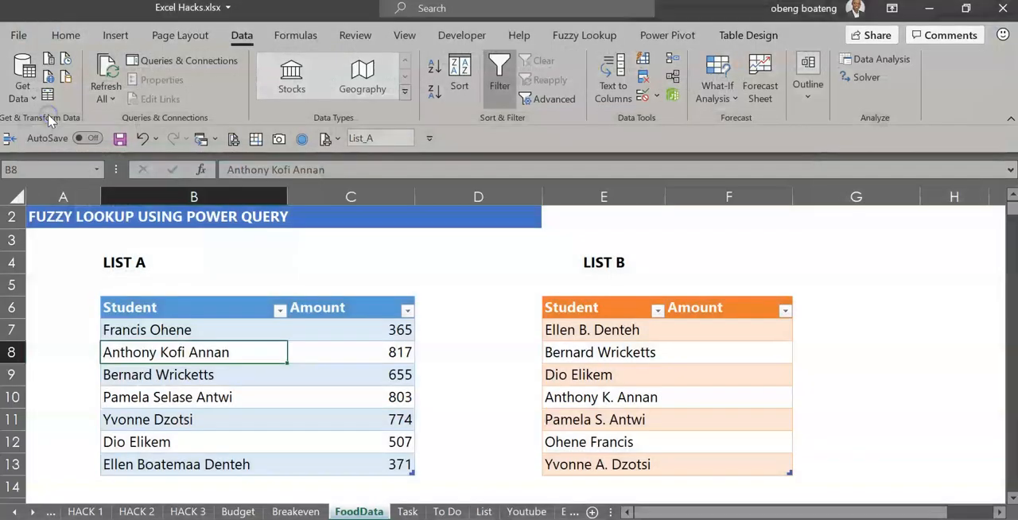
click(189, 314)
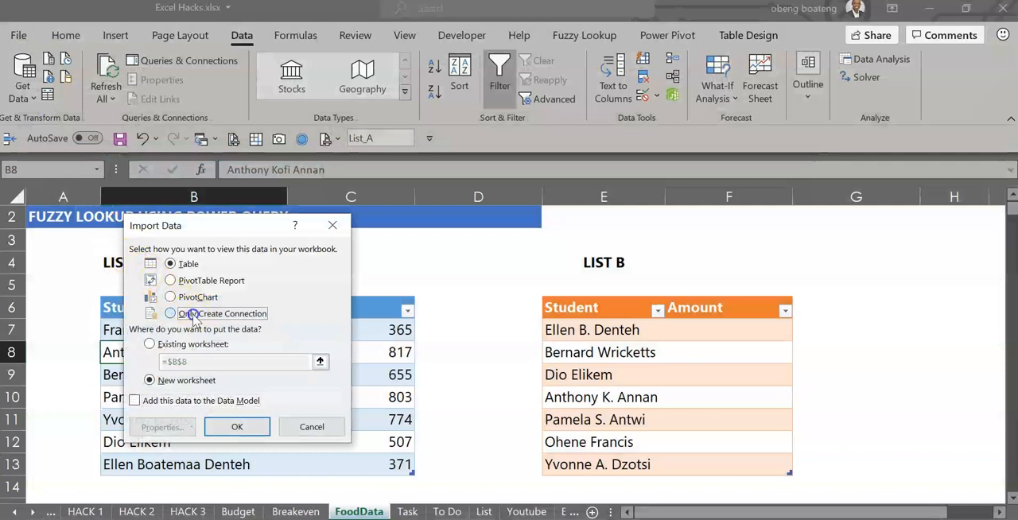
click(238, 427)
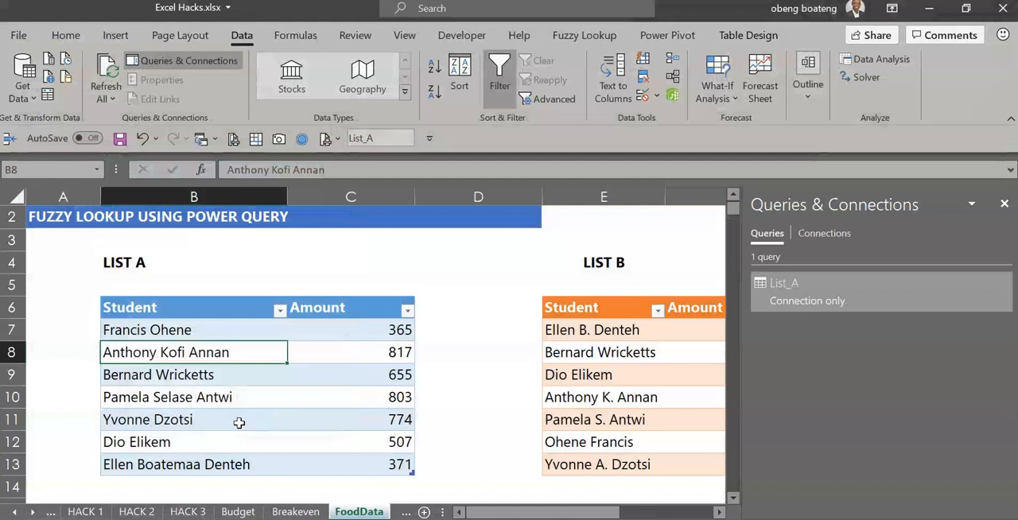
Step: Create a query from the List B table and load it as a connection only
click(592, 356)
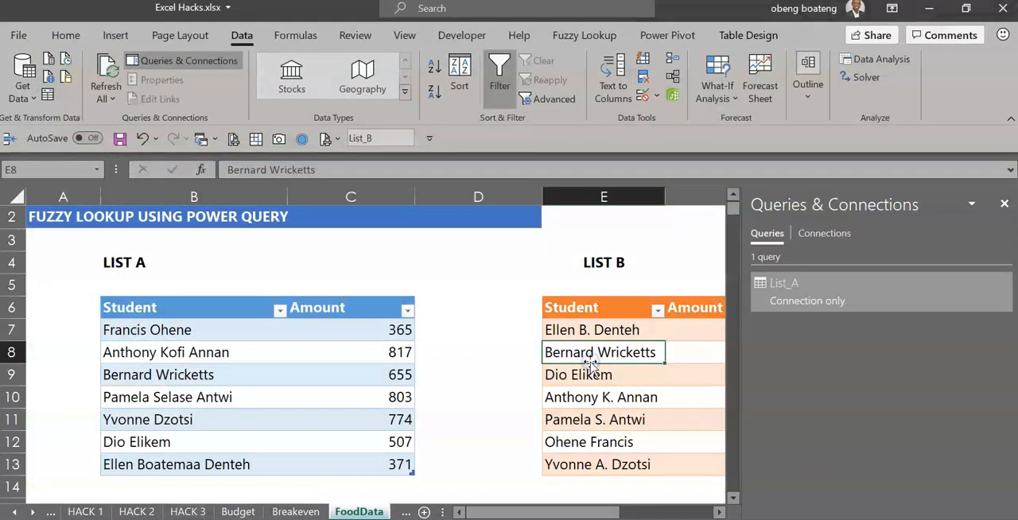
click(48, 96)
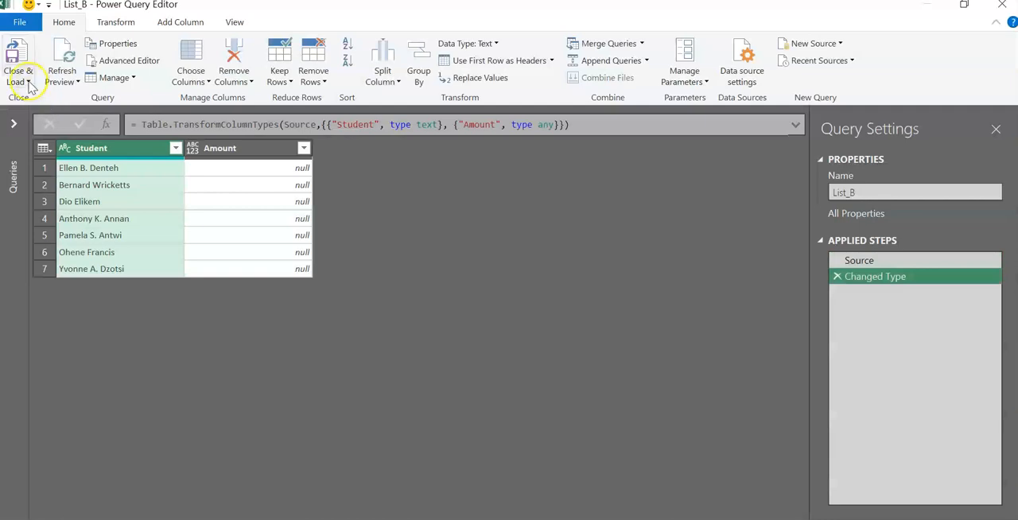
click(28, 81)
click(55, 115)
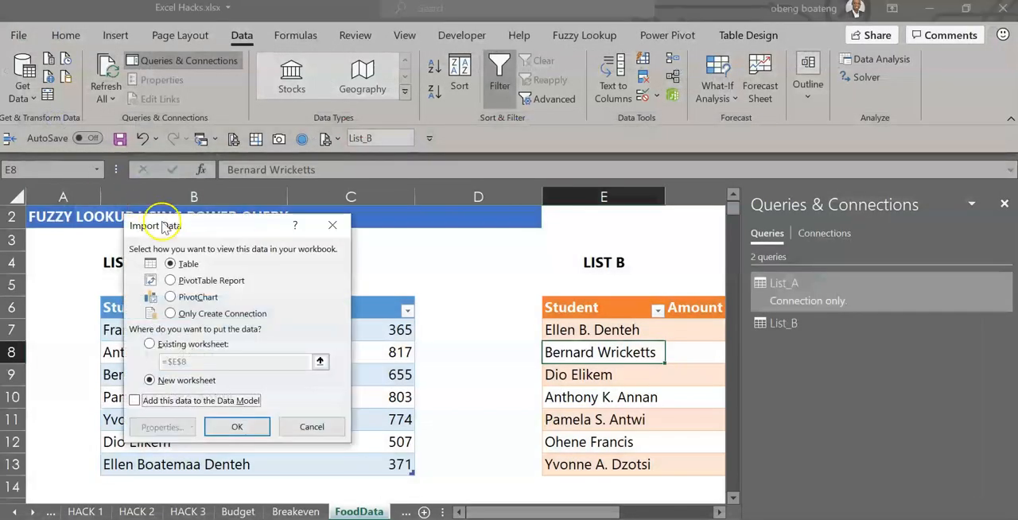
click(188, 315)
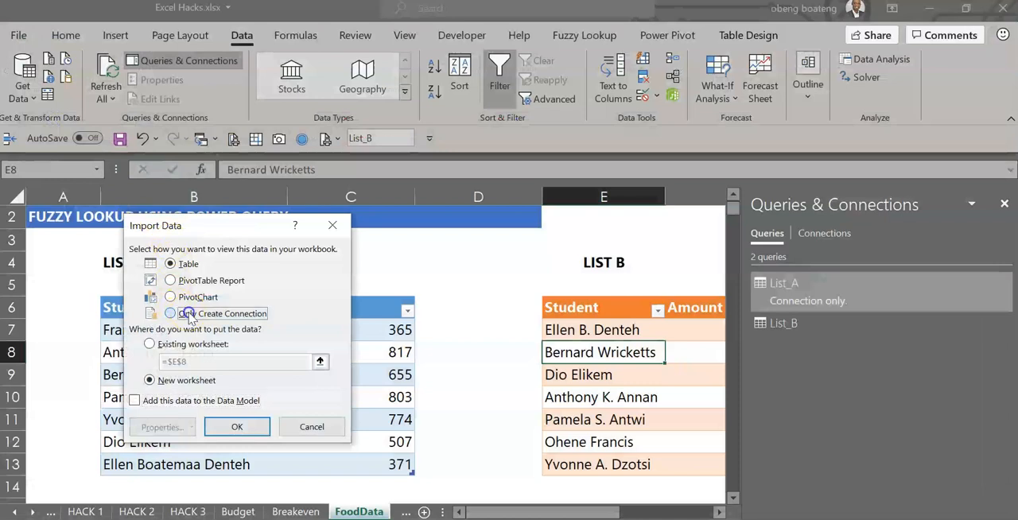
click(259, 423)
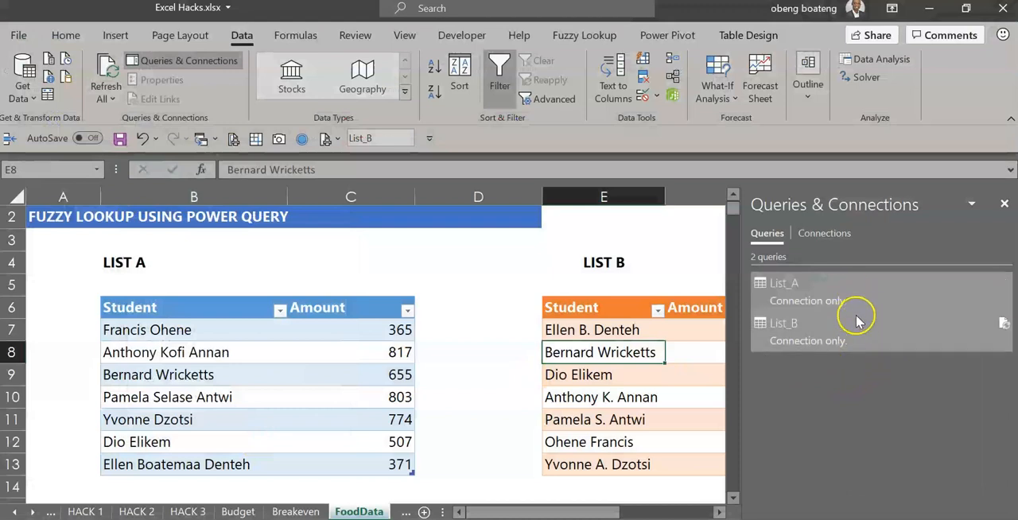
Step: Start a merge of the List_B query with List_A as the second table, matching on both Student columns
mouse_move(857, 334)
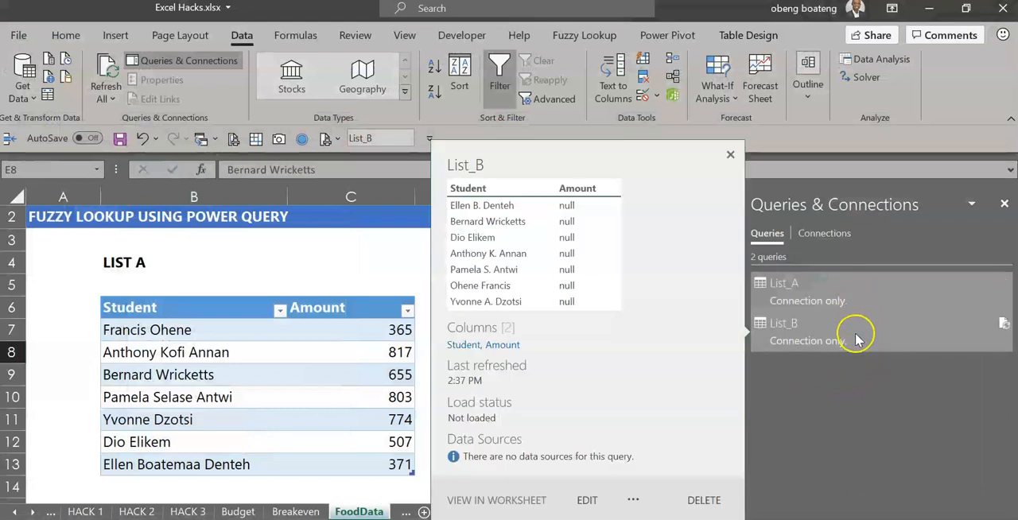
click(398, 358)
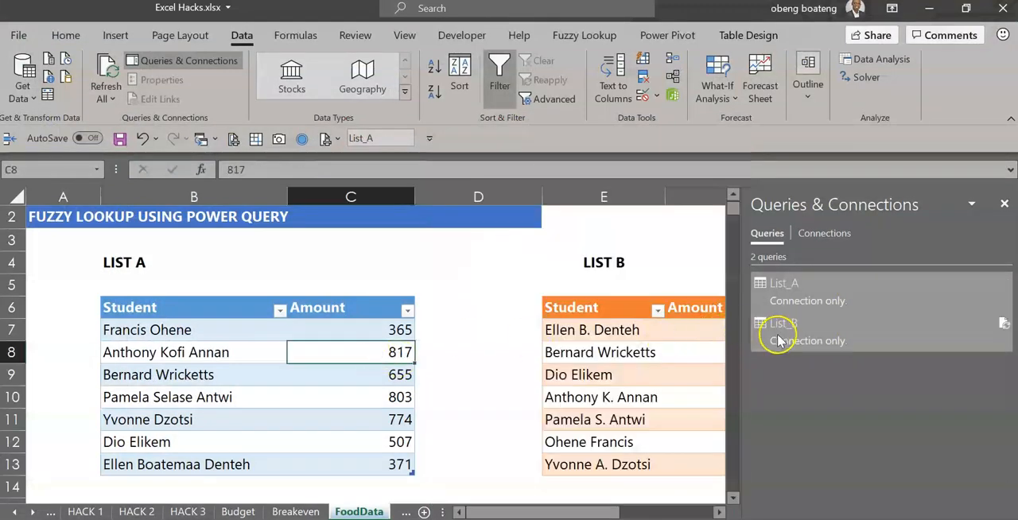
right_click(777, 340)
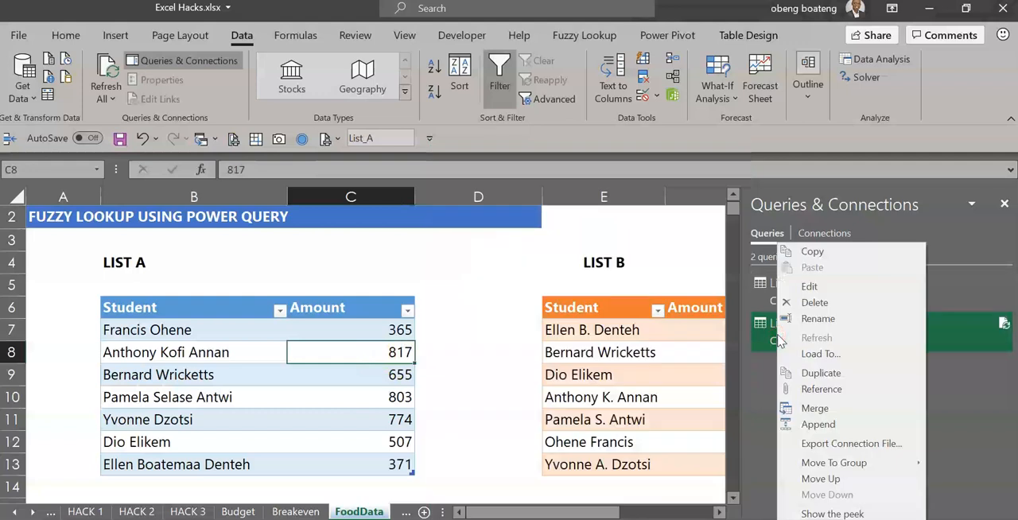
click(817, 408)
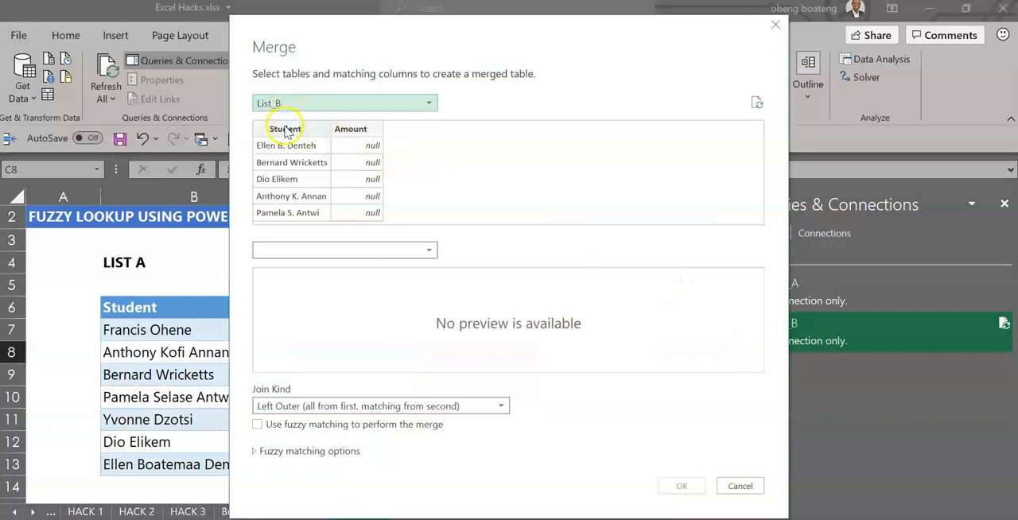
click(429, 251)
click(391, 269)
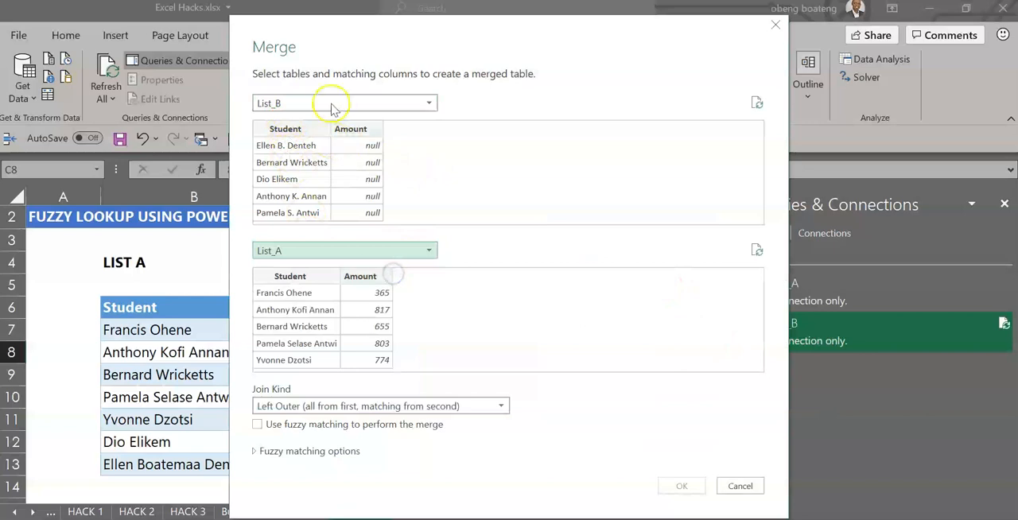
click(296, 128)
click(289, 275)
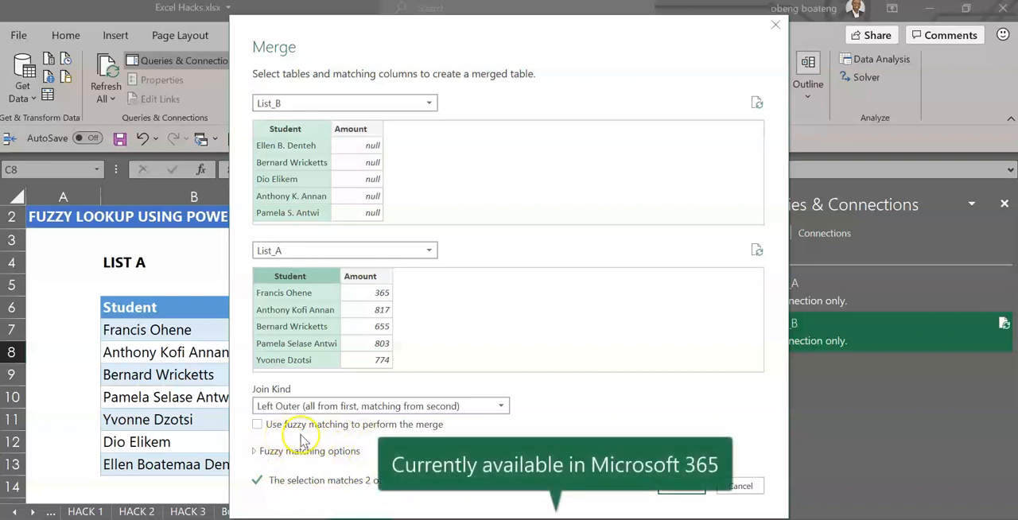
Step: Enable fuzzy matching for the merge with a similarity threshold of 0.4 and create the merged query
click(259, 426)
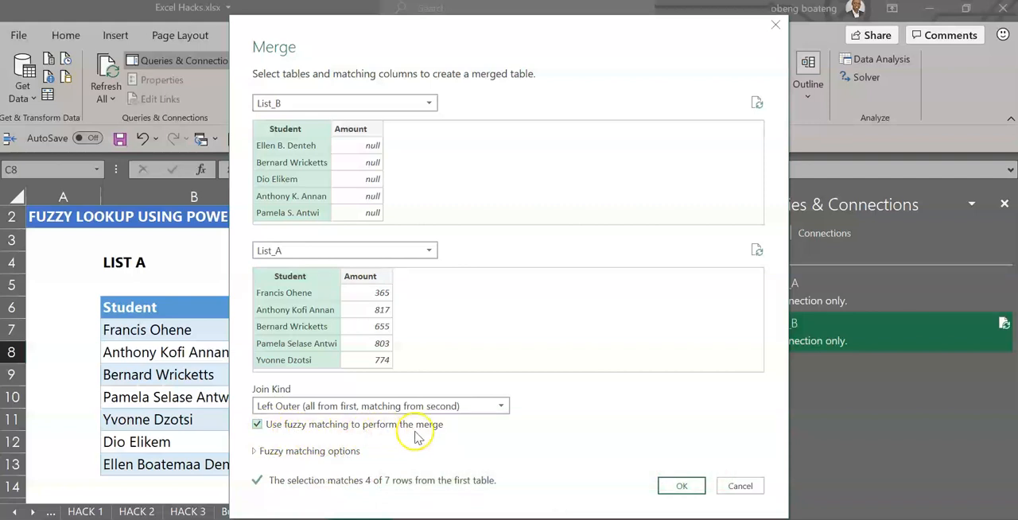
click(332, 453)
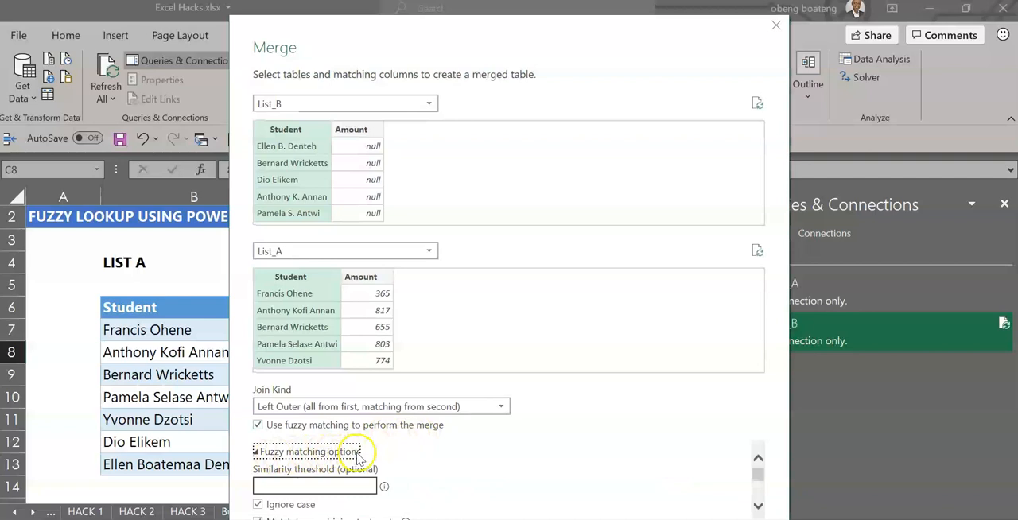
click(757, 505)
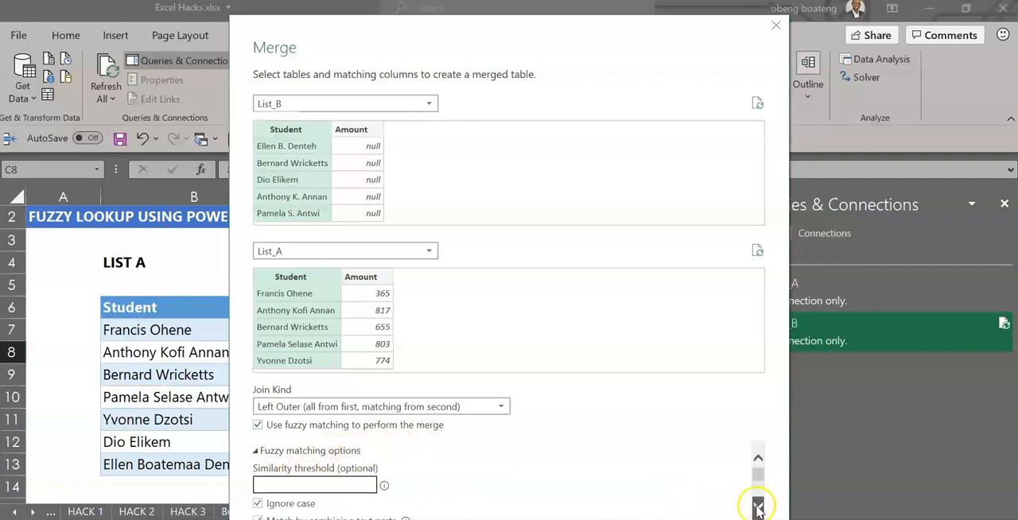
click(757, 506)
mouse_move(385, 469)
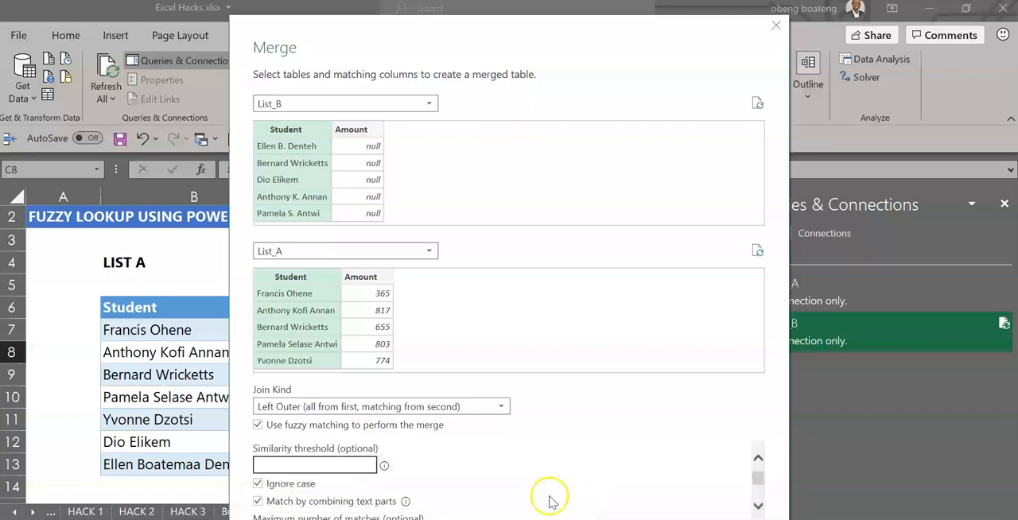
click(352, 463)
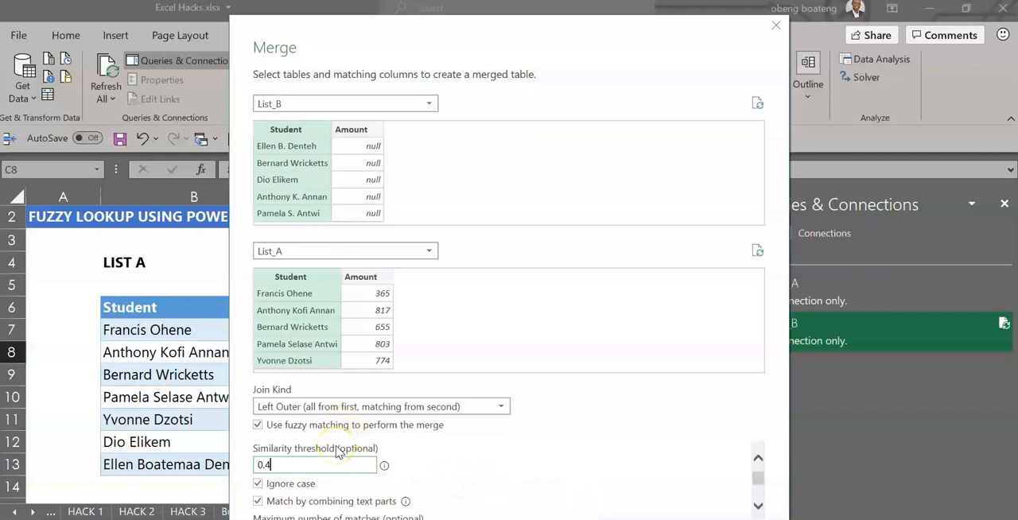
click(757, 505)
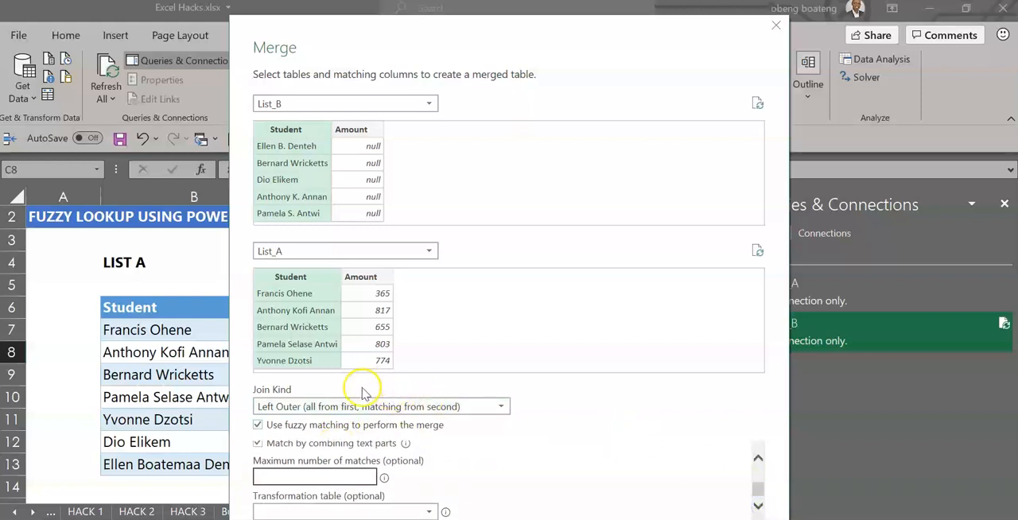
click(758, 458)
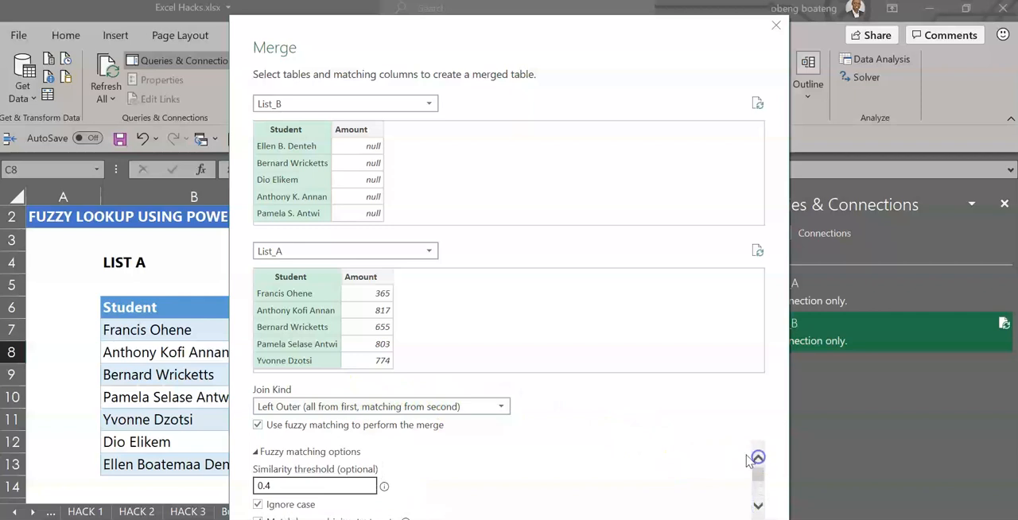
click(342, 451)
click(677, 488)
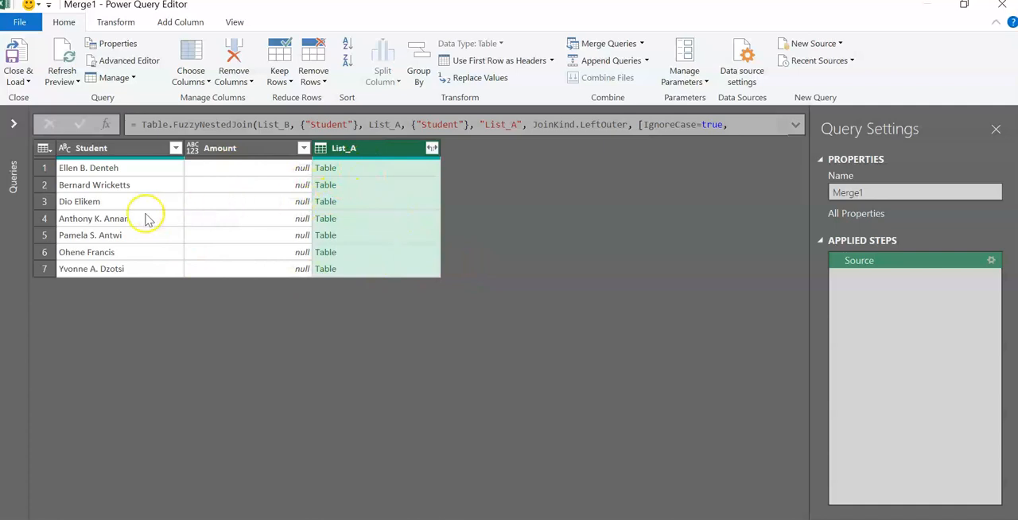
Step: Remove the empty Amount column from the merged query
click(237, 150)
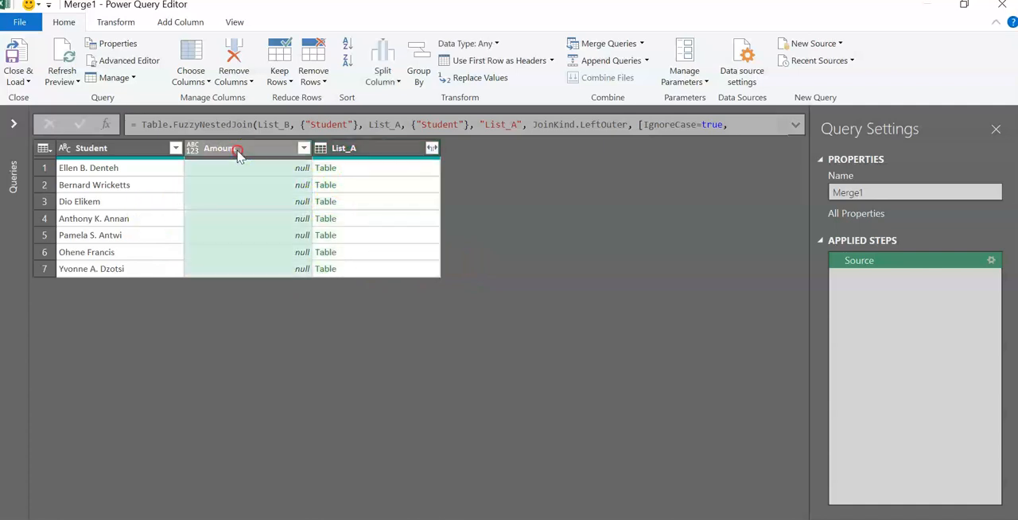
right_click(238, 151)
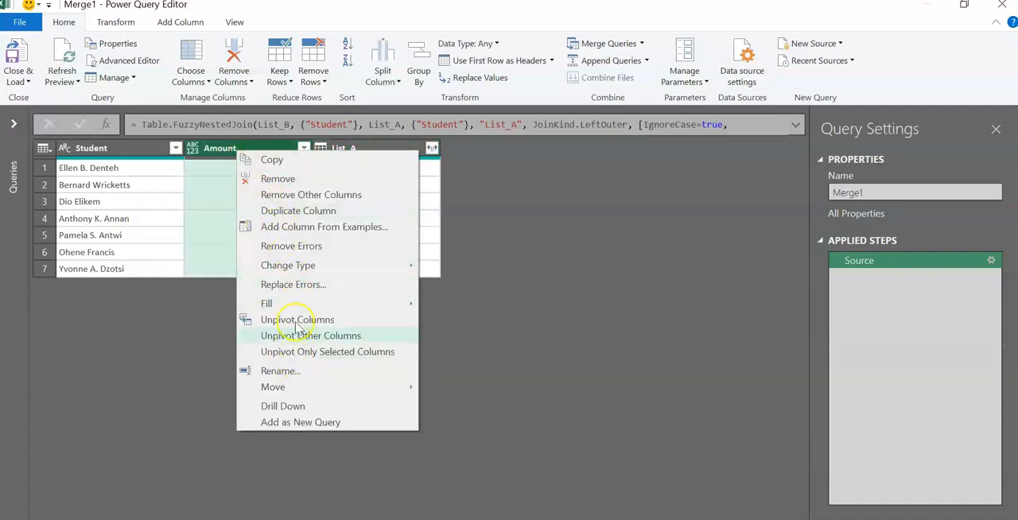
click(296, 181)
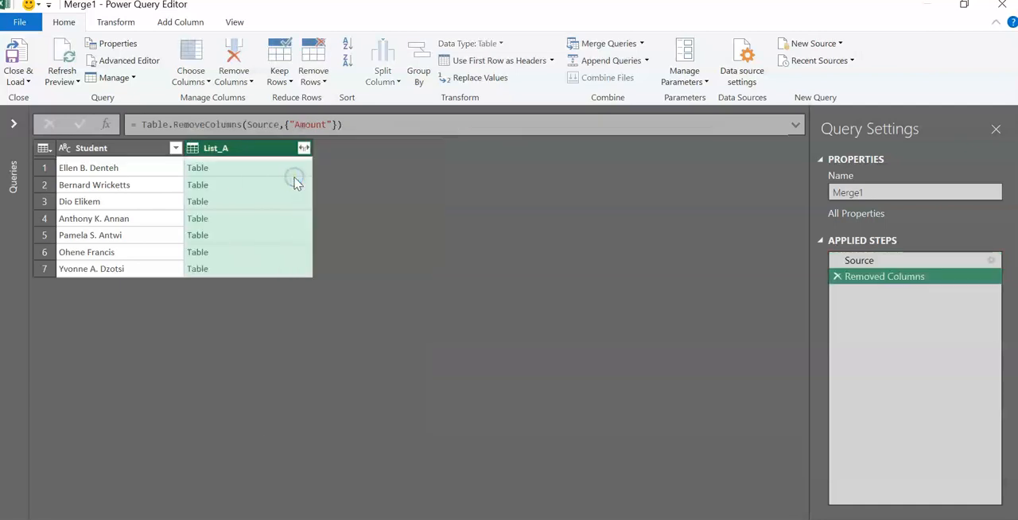
Step: Expand the List_A column to bring in only its Amount field, keeping the original column name as prefix
click(303, 149)
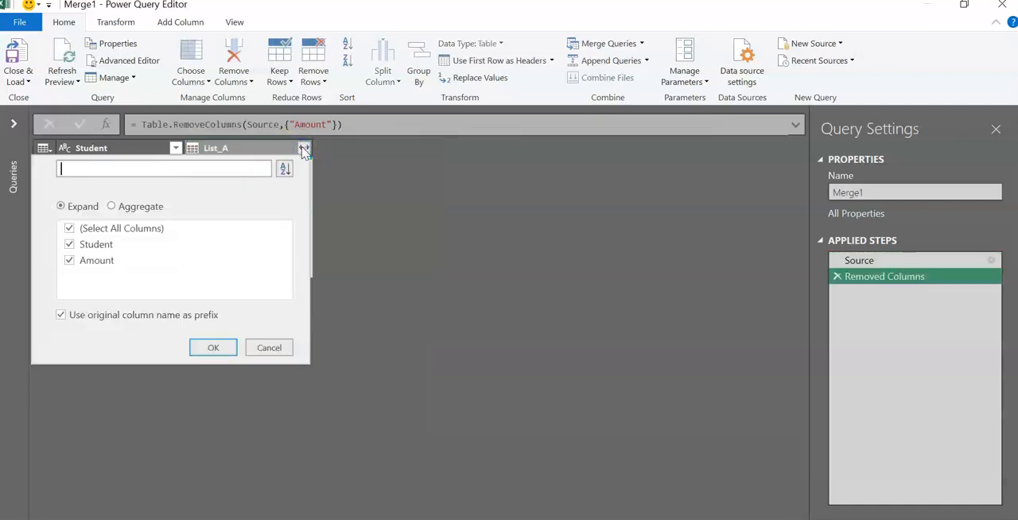
click(70, 229)
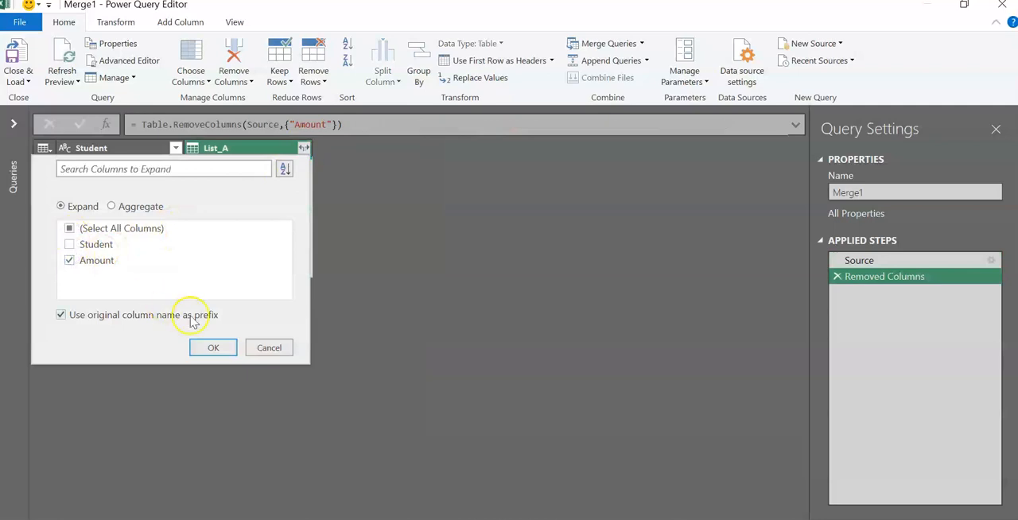
click(209, 348)
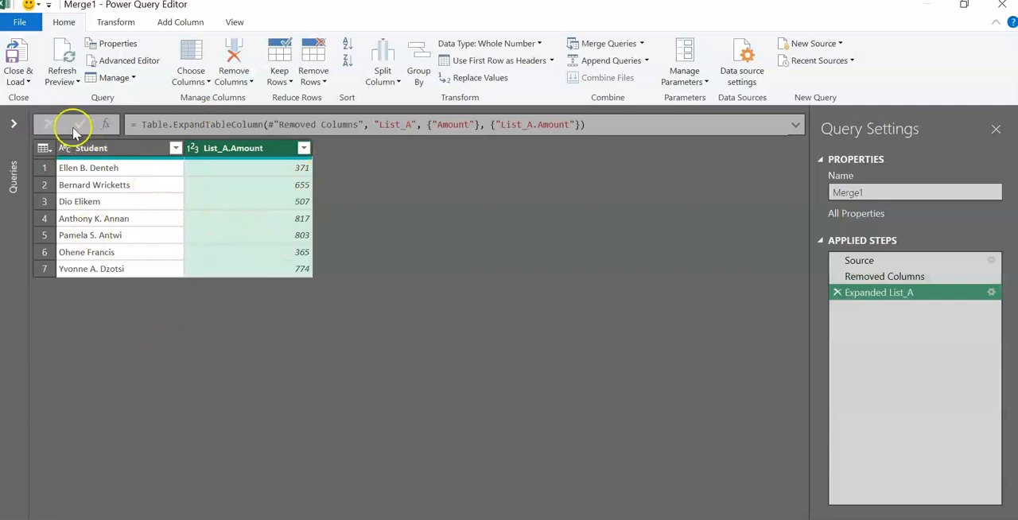
Step: Load the merged query as a table into the existing FoodData worksheet at cell H6 and close the queries pane
click(24, 81)
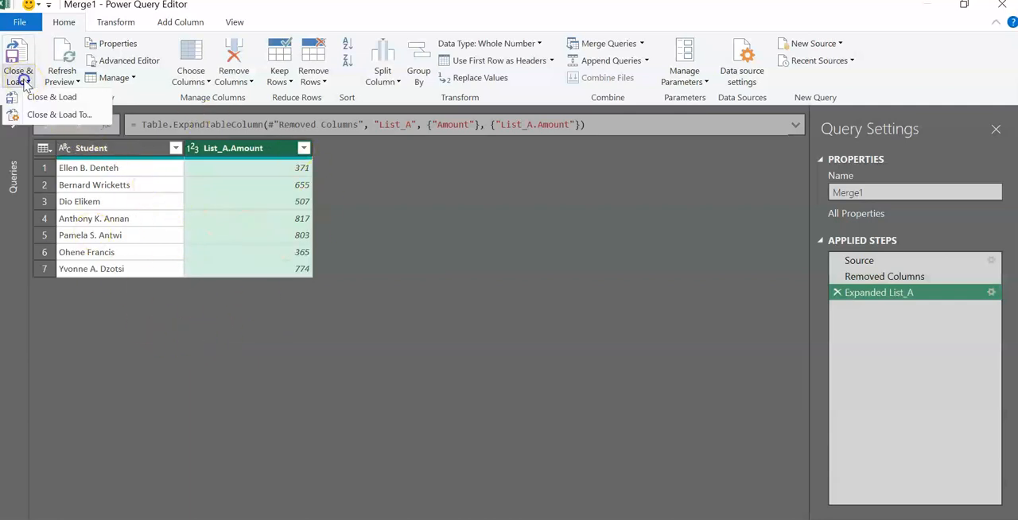
click(50, 114)
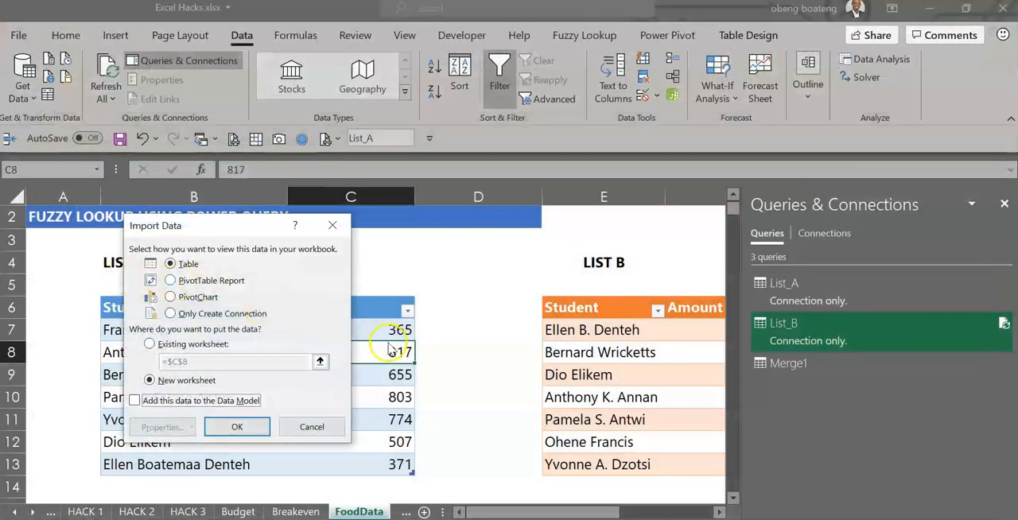
click(173, 342)
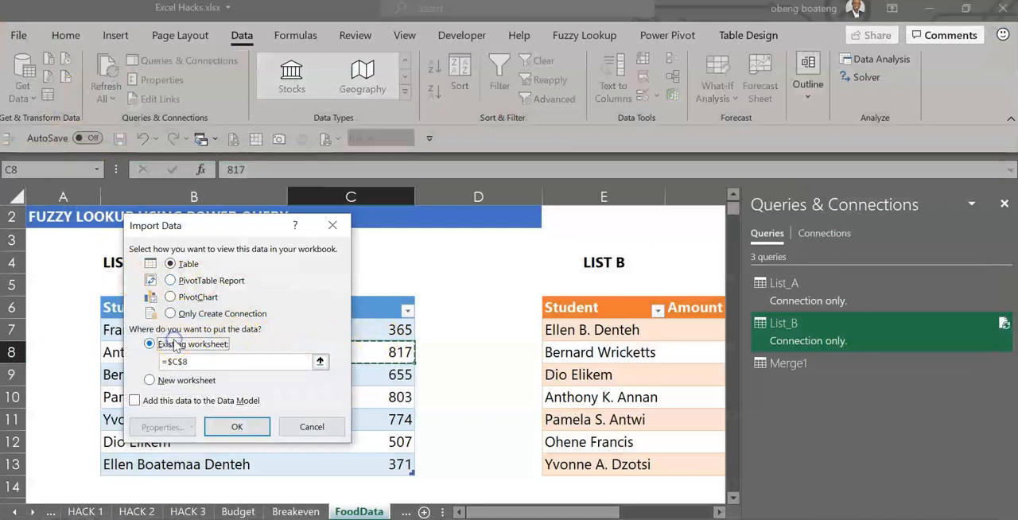
click(527, 278)
key(Right)
key(Right)
key(Right)
key(Right)
key(Down)
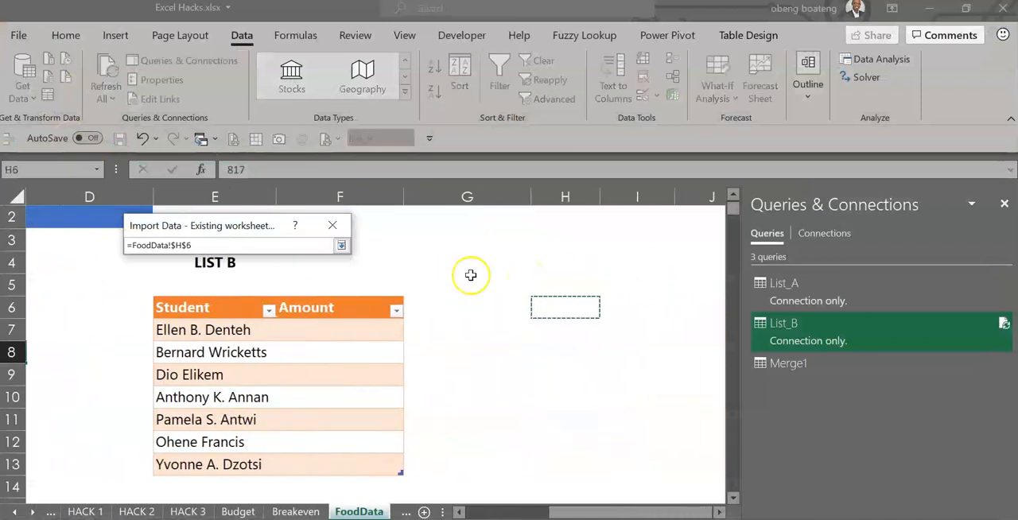
click(340, 245)
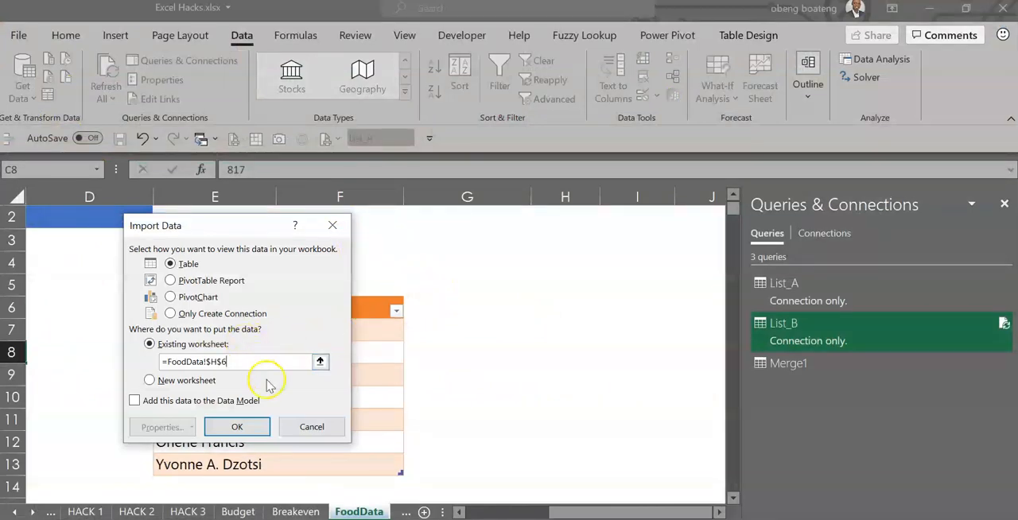
click(239, 426)
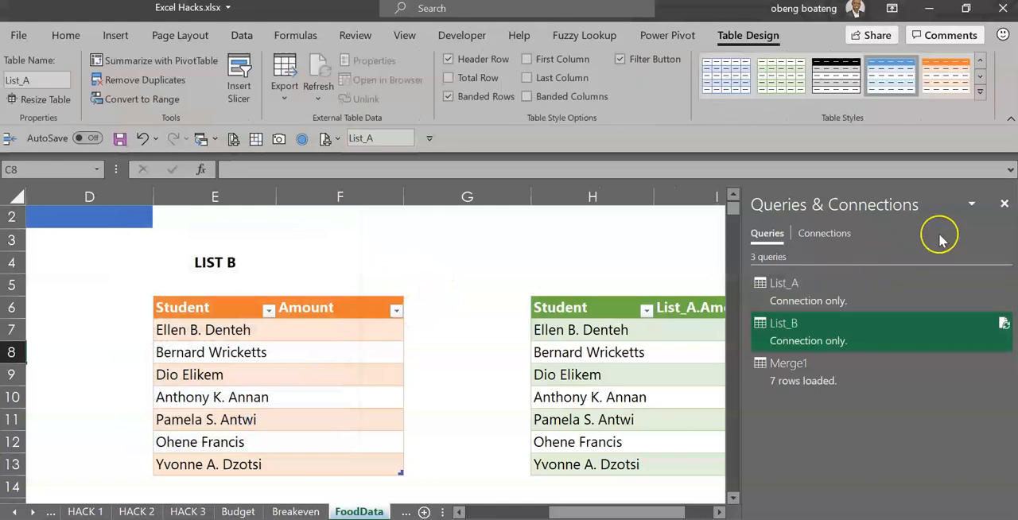
click(1003, 205)
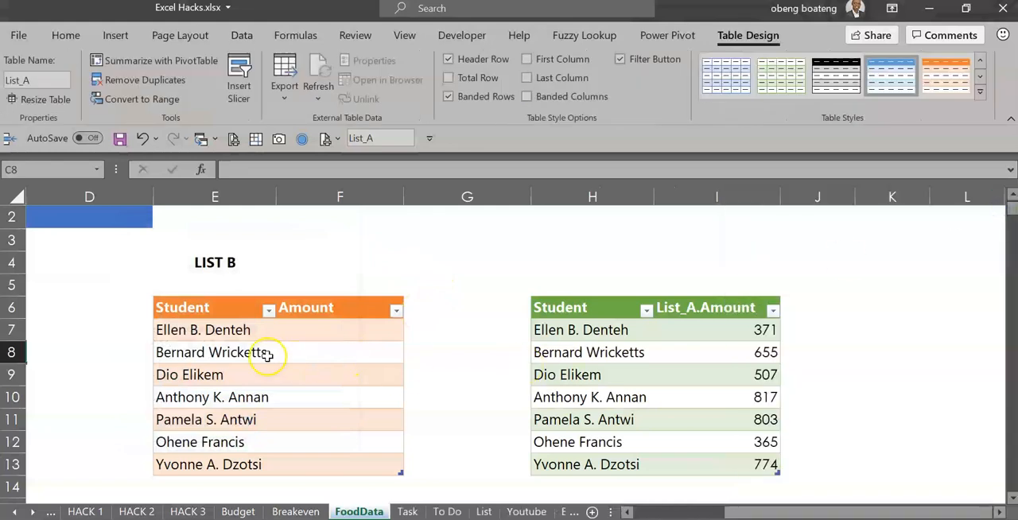
Step: Delete worksheet columns E and F, which hold the original List B table
click(628, 513)
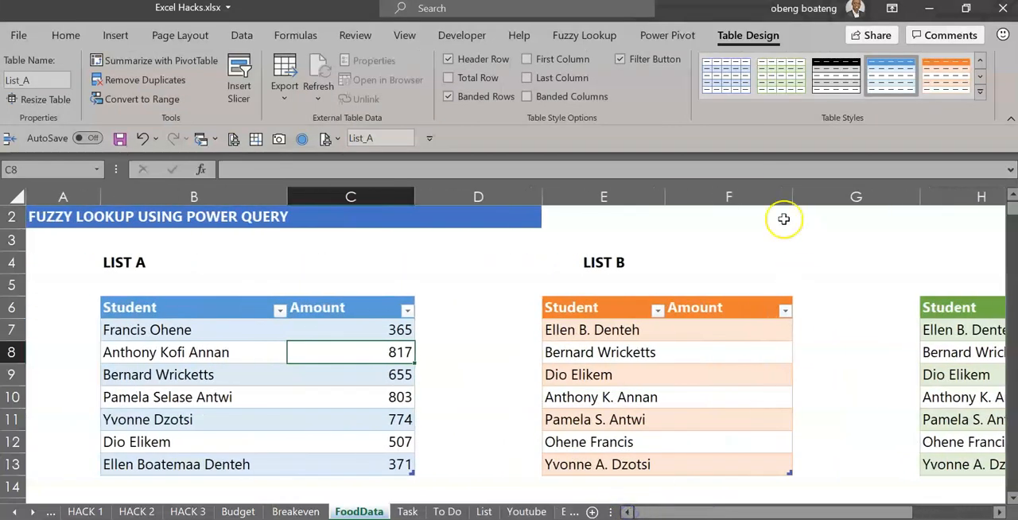
click(770, 195)
drag(770, 196, 627, 188)
key(ctrl+minus)
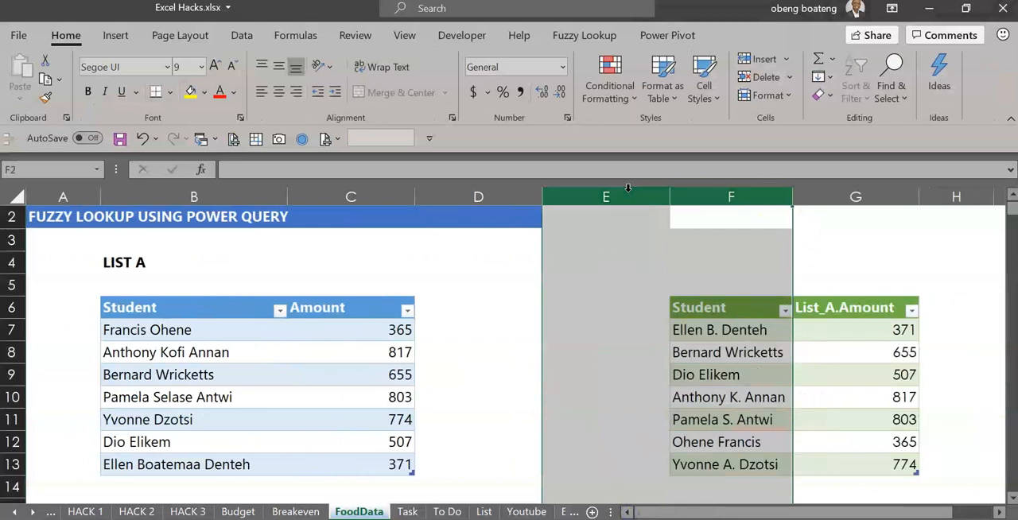
Step: Compare the students and amounts in the merged table with the corresponding rows of List A
click(675, 352)
click(767, 441)
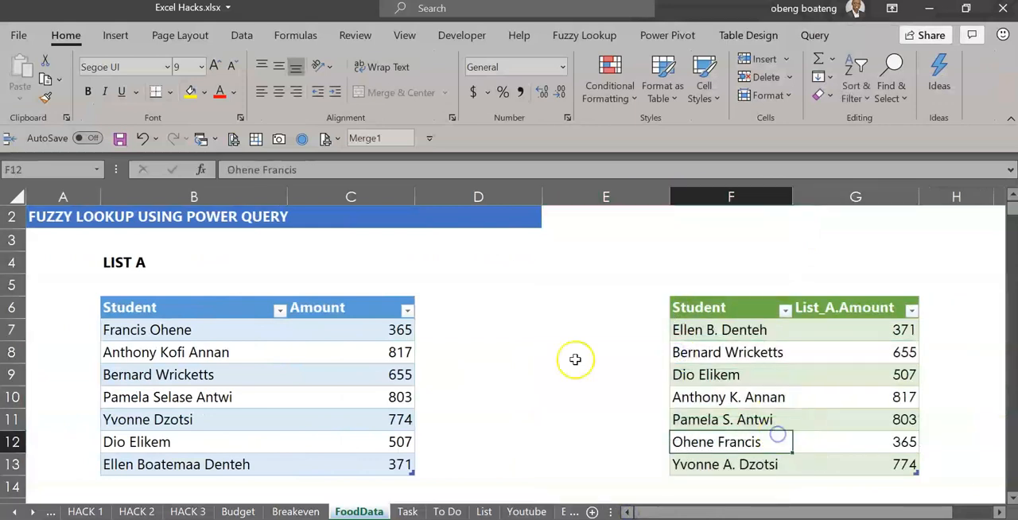
click(702, 340)
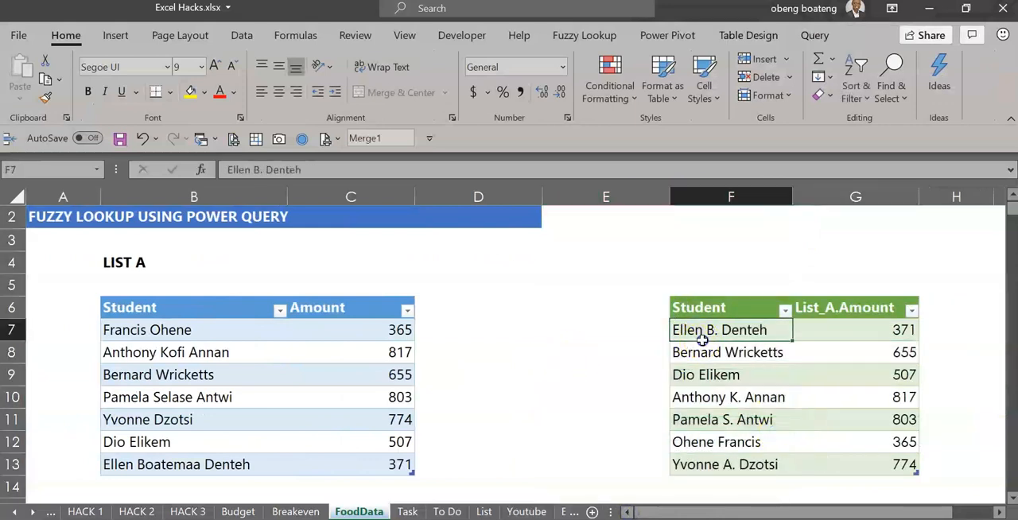
ctrl+click(397, 464)
click(725, 355)
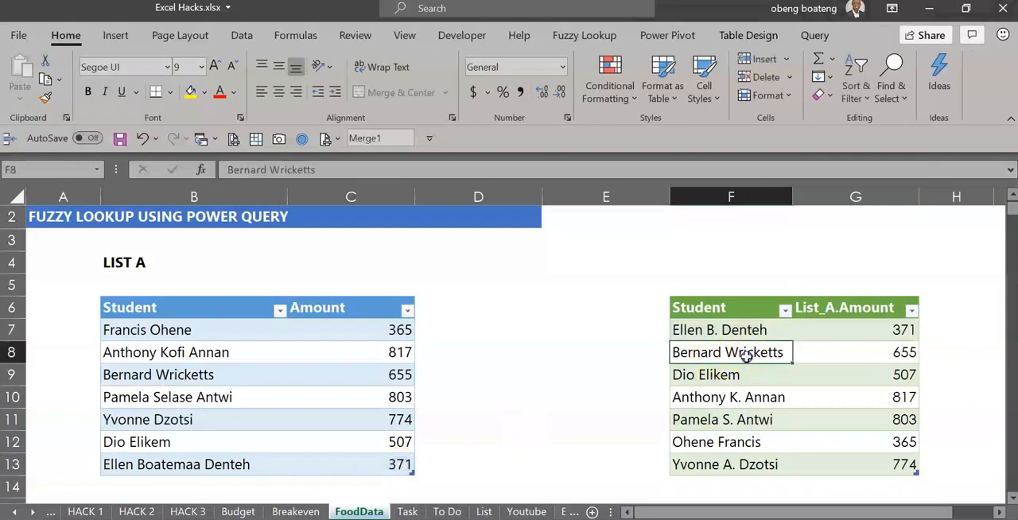
click(718, 420)
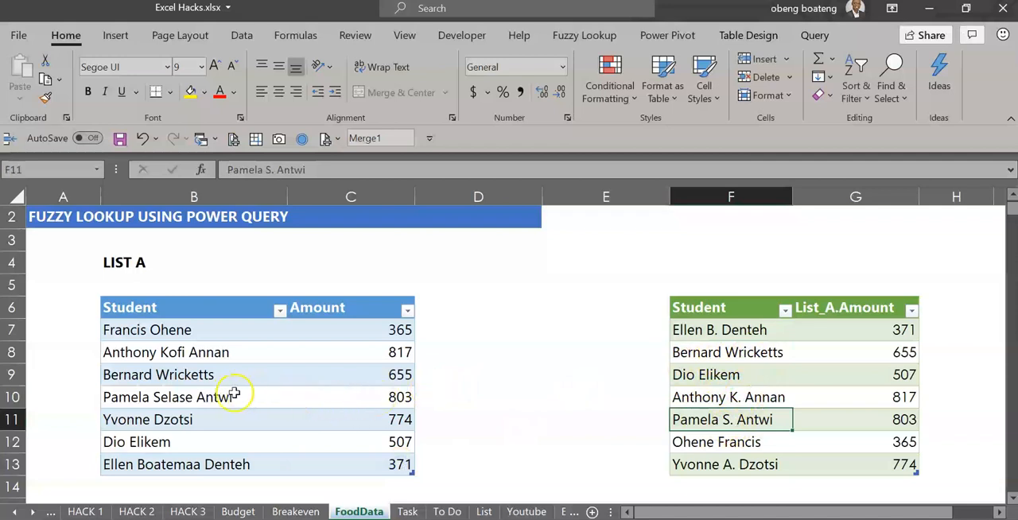
click(234, 393)
click(870, 423)
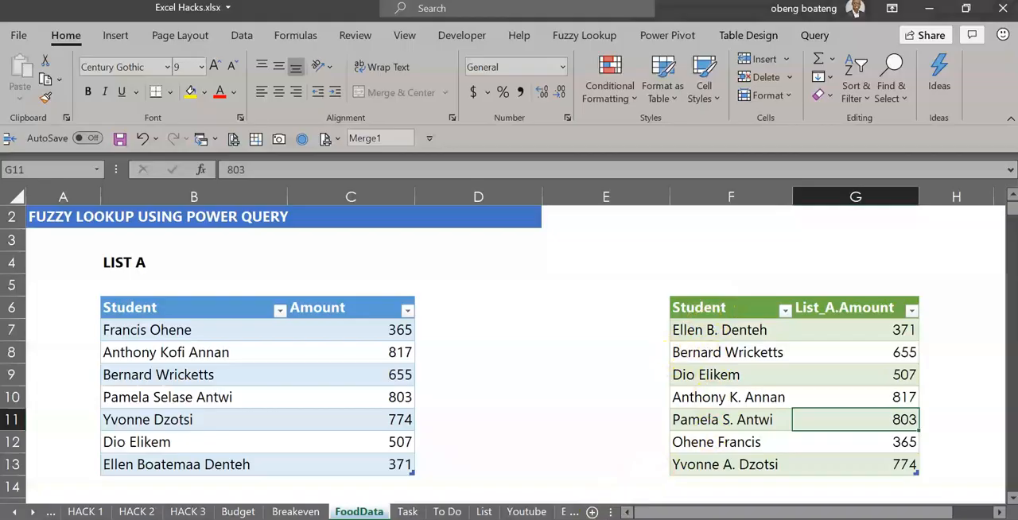
mouse_move(577, 519)
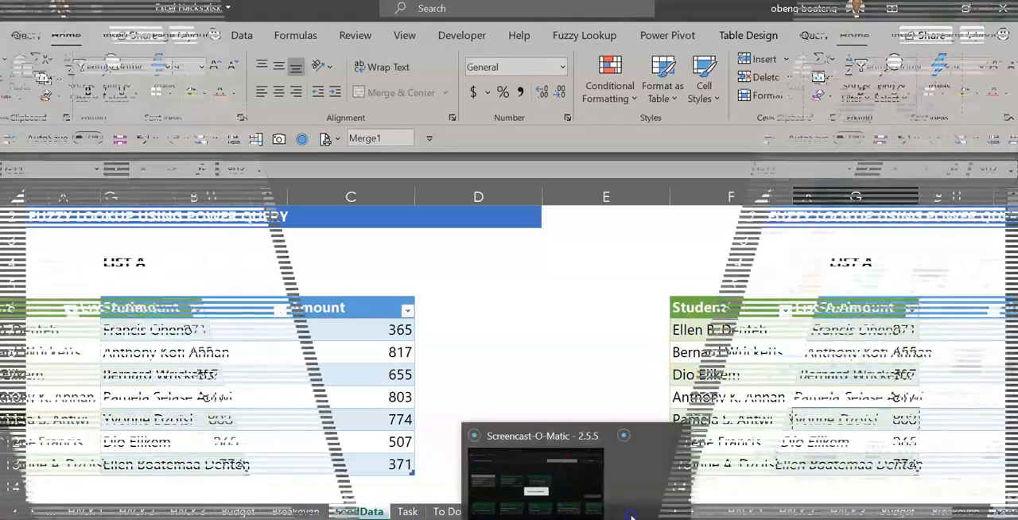